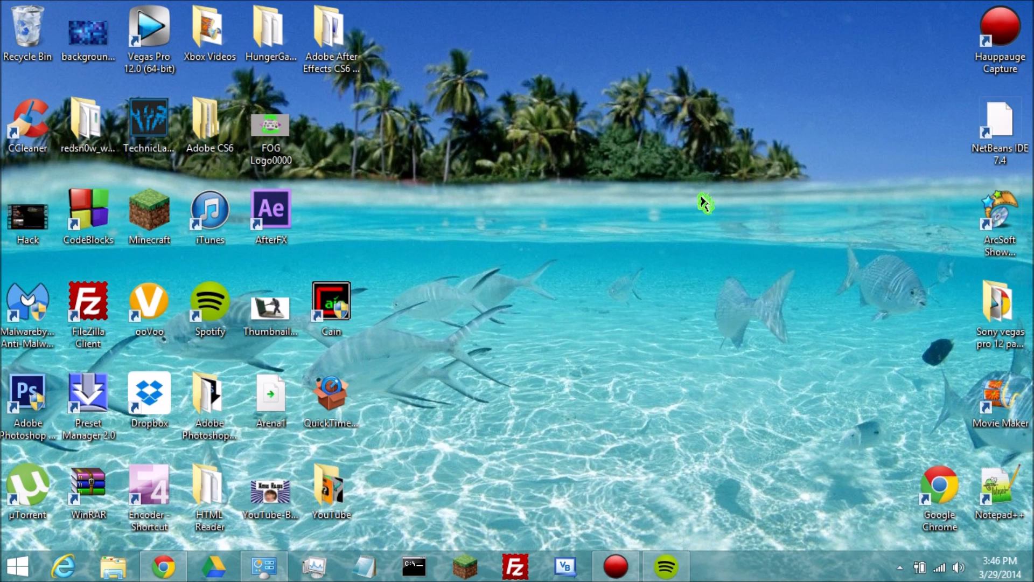
Step: Restore Chrome showing the 'Unable to connect to the proxy server' error and highlight the message
mouse_move(163, 567)
left_click(159, 574)
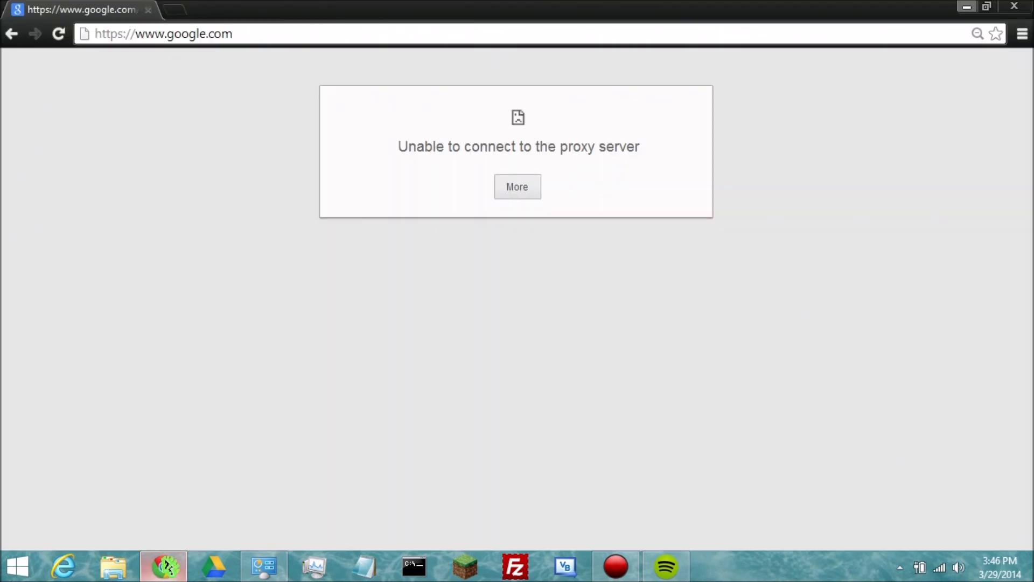
left_click_drag(397, 158, 574, 159)
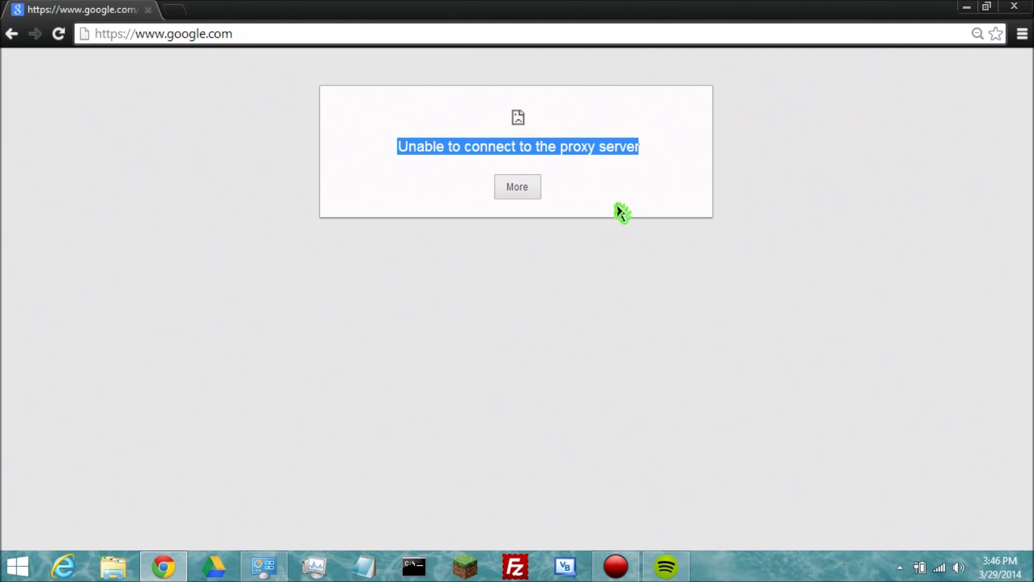
left_click(727, 237)
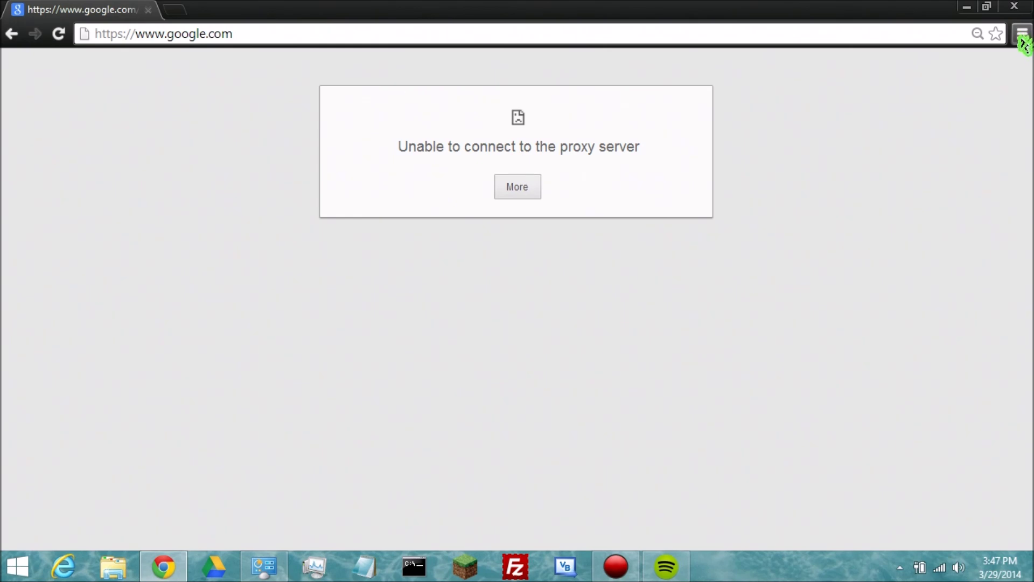
left_click(1023, 35)
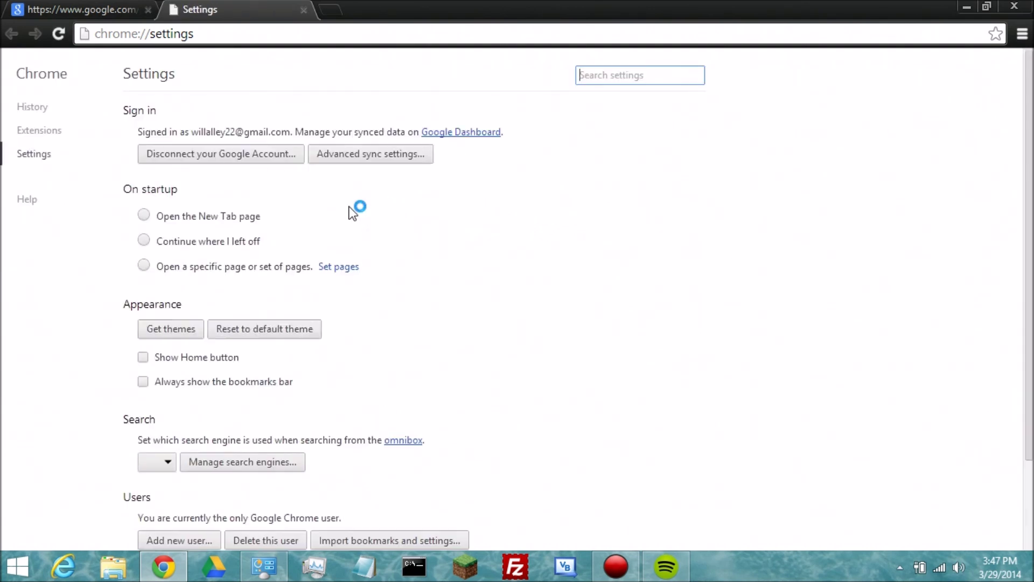
Step: Expand Chrome's advanced settings and scroll down to the Network section's system proxy setting
scroll(348, 214, "down", 2)
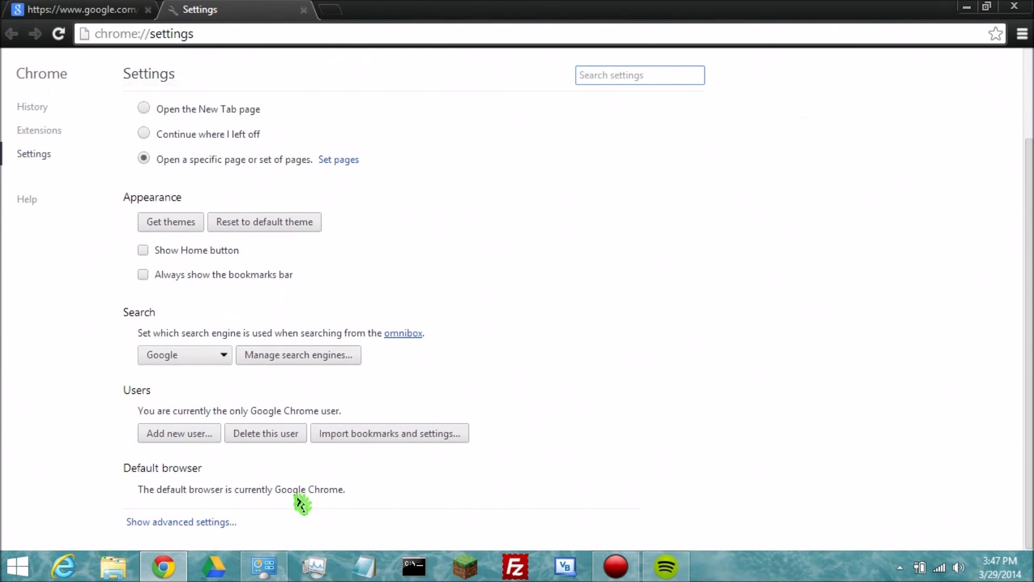
left_click(170, 524)
scroll(226, 340, "down", 2)
scroll(229, 345, "down", 4)
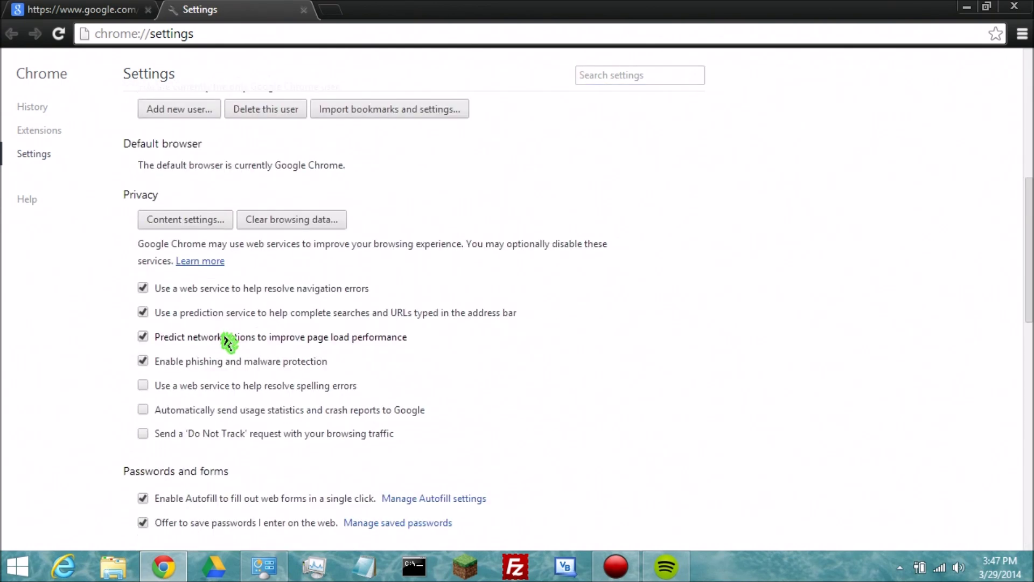
scroll(231, 349, "down", 2)
scroll(231, 348, "down", 2)
scroll(230, 344, "down", 1)
scroll(237, 347, "down", 2)
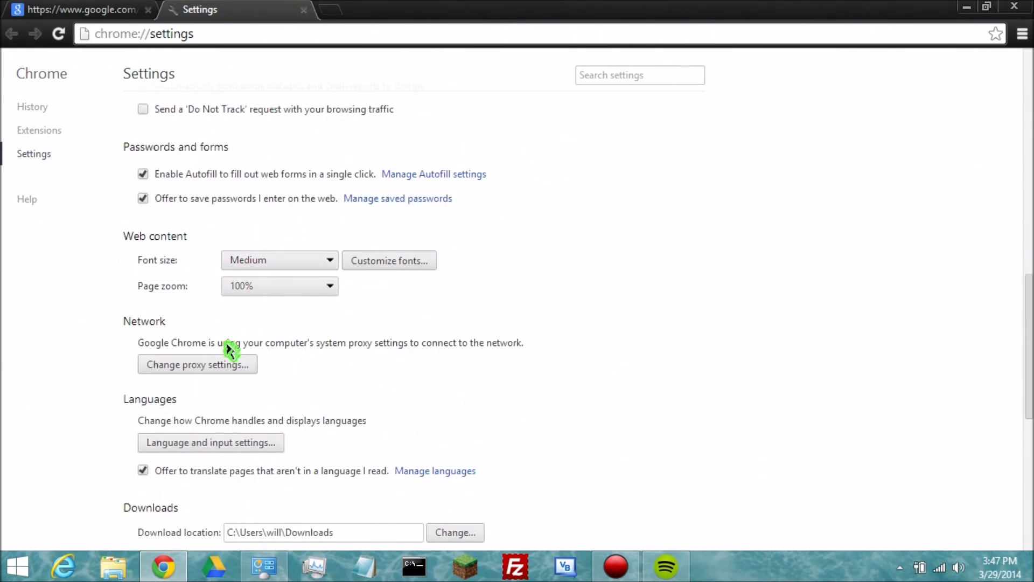
Step: Uncheck 'Use a proxy server for your LAN', confirm both dialogs, and return to google.com
left_click(170, 369)
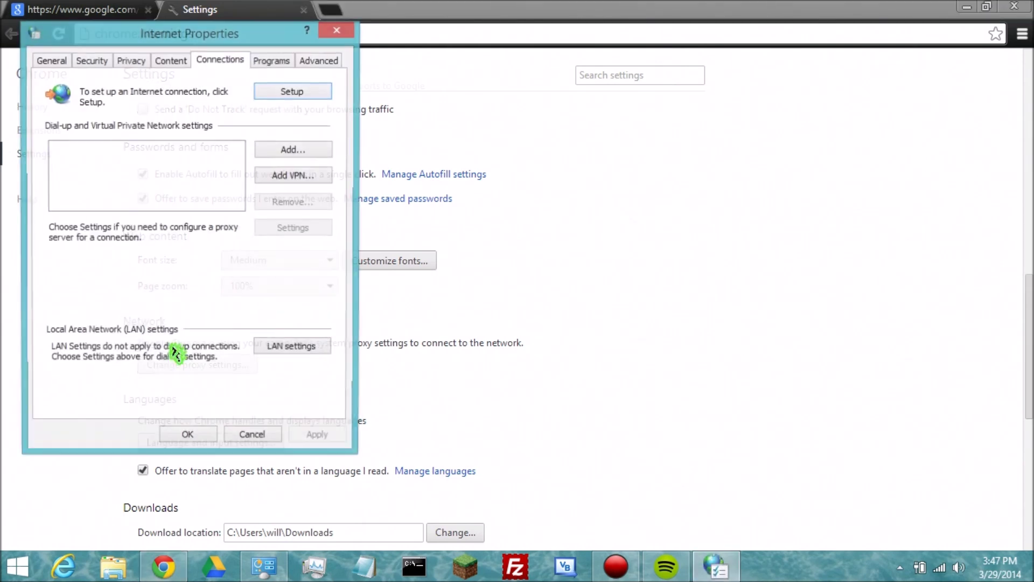
left_click(267, 349)
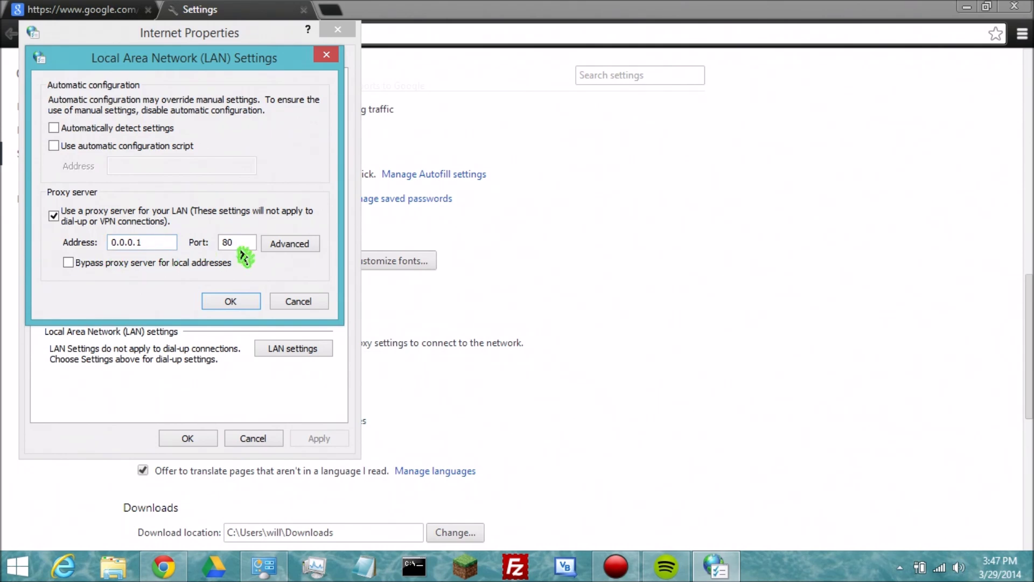
left_click(57, 217)
left_click(78, 223)
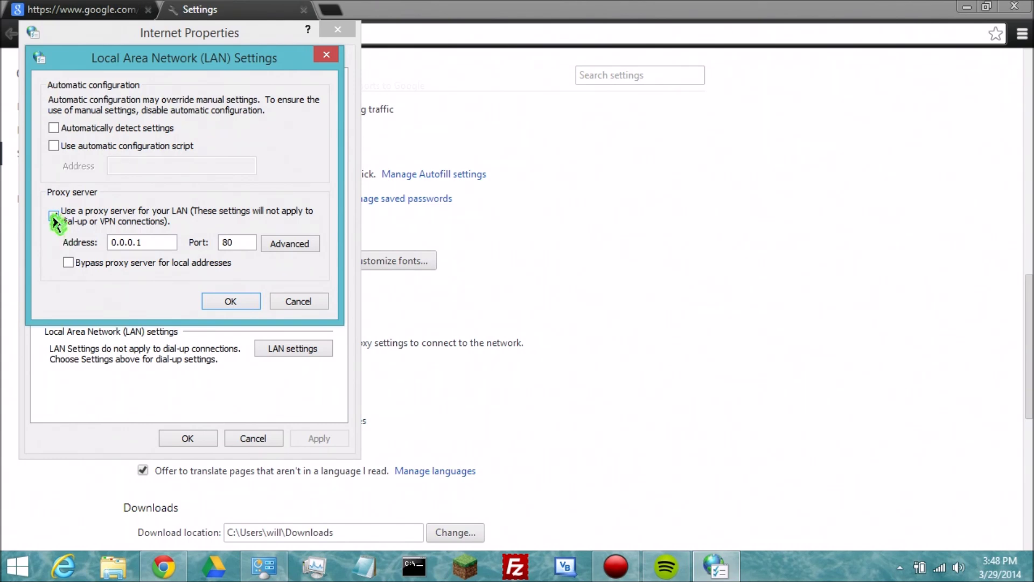
left_click(54, 217)
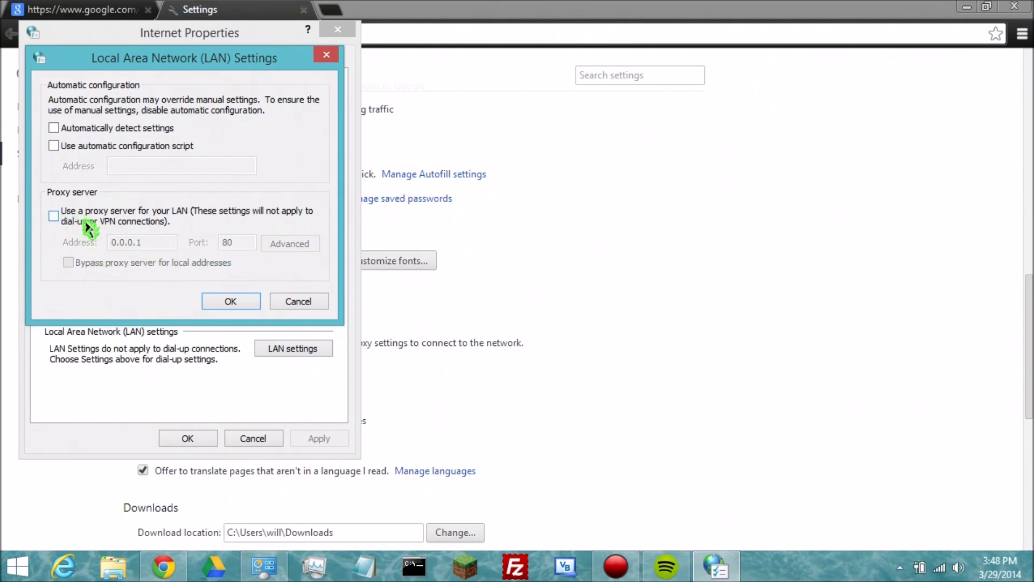
left_click(235, 301)
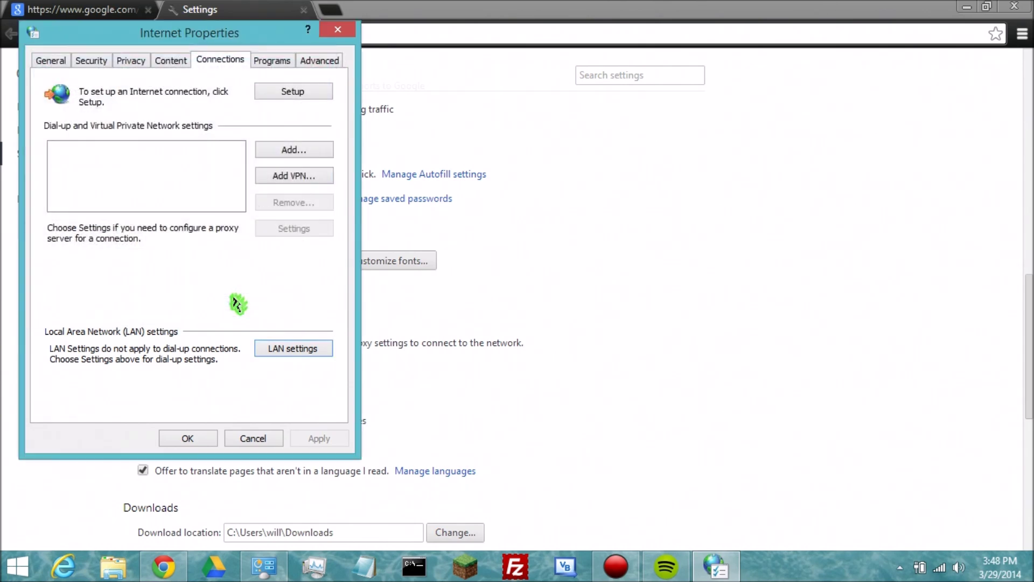
left_click(188, 439)
left_click(86, 13)
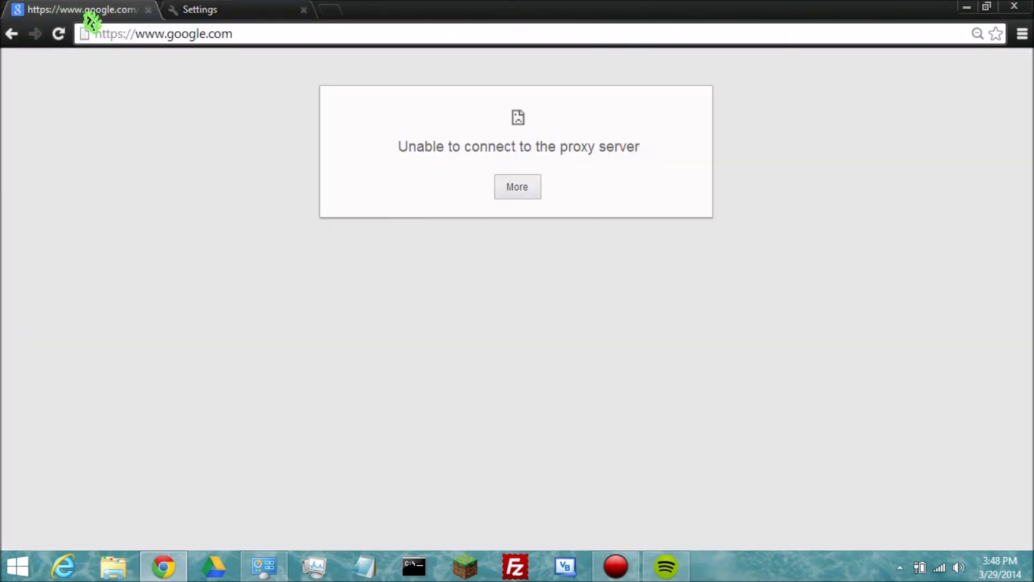
Step: Reload google.com so the Google homepage loads, then minimize Chrome
left_click(240, 36)
key("Return")
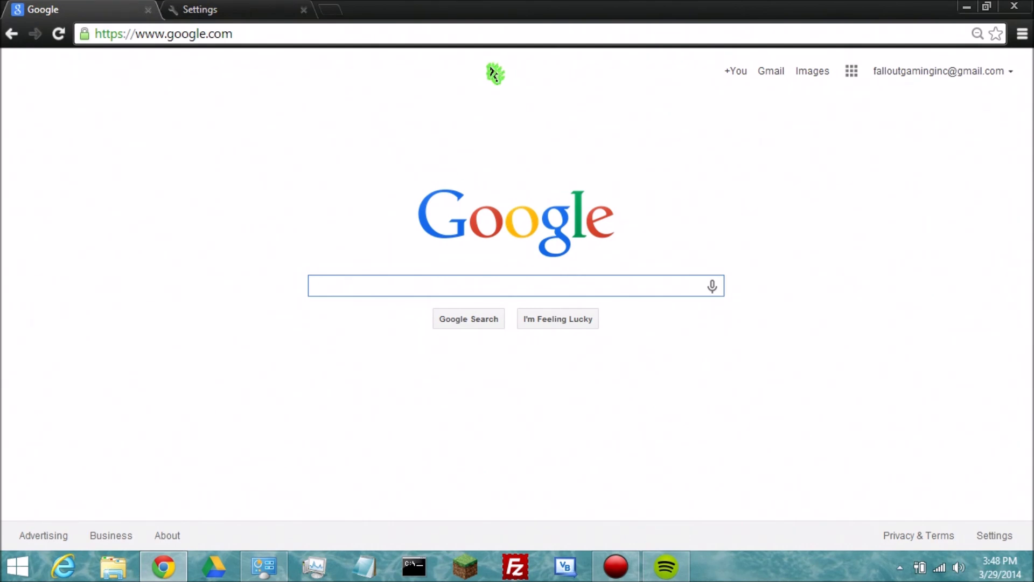
left_click(968, 7)
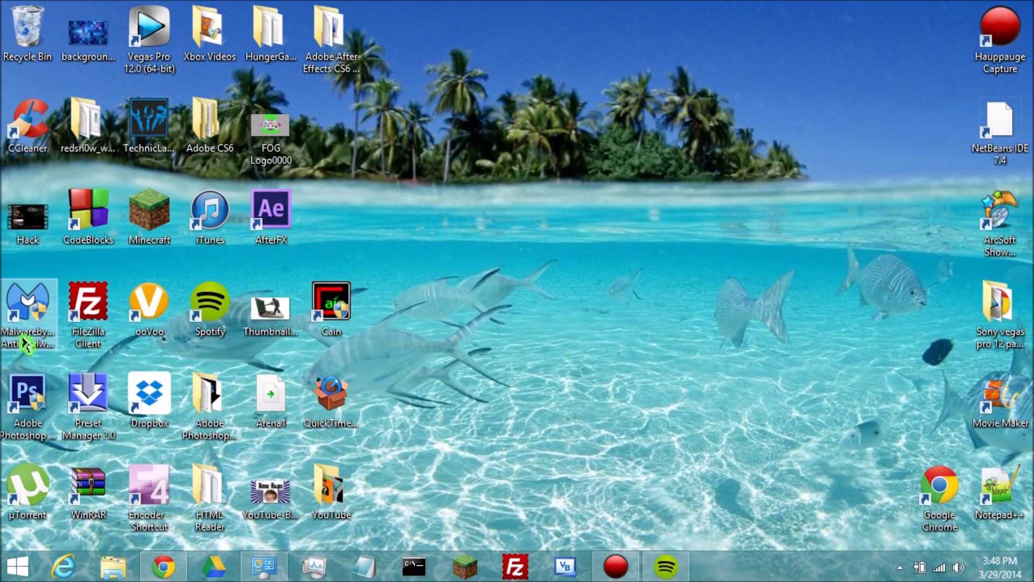
Step: Select and deselect the Malwarebytes desktop shortcut, then restore Chrome from the taskbar
left_click(39, 339)
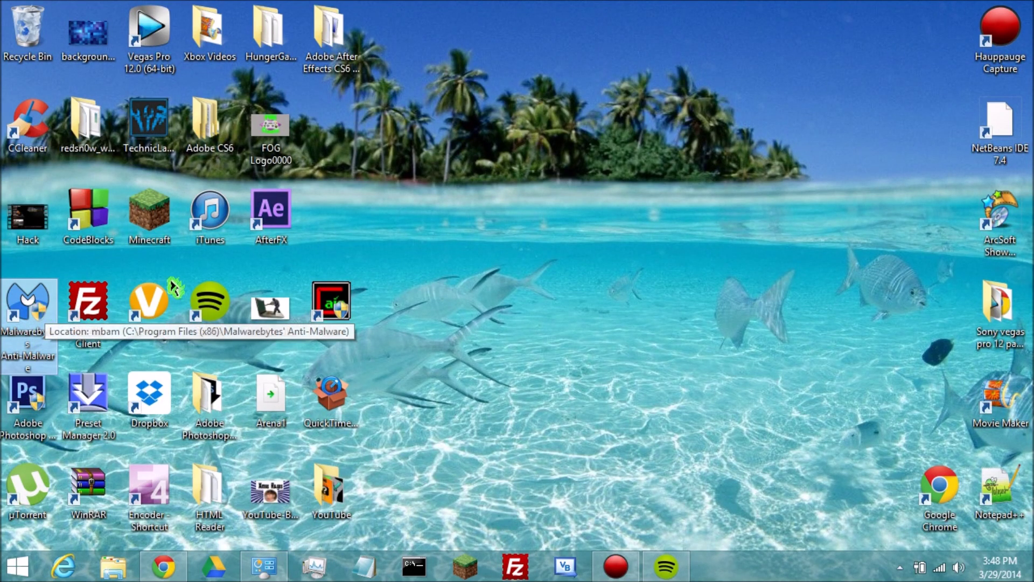
left_click(448, 242)
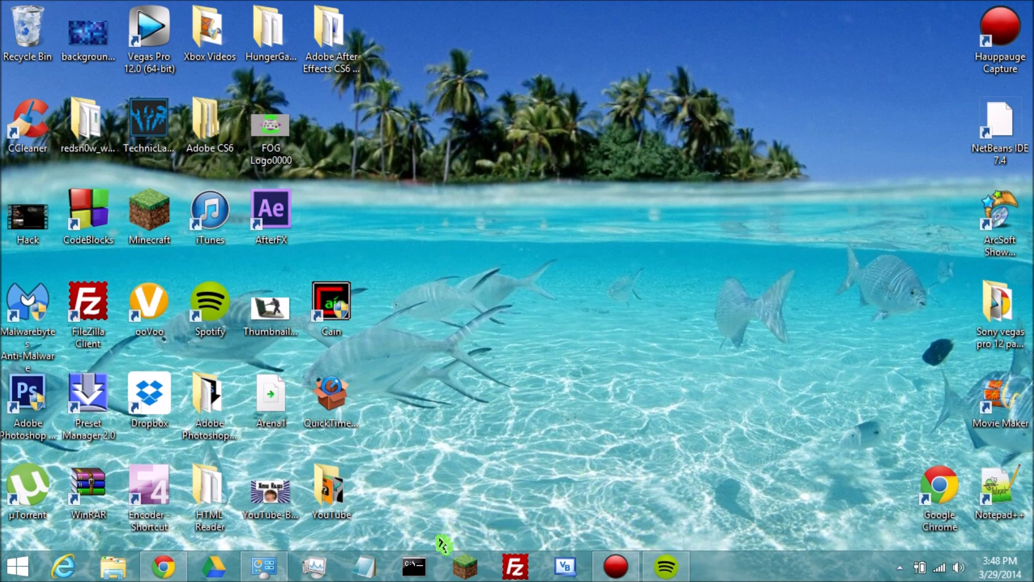
left_click(164, 566)
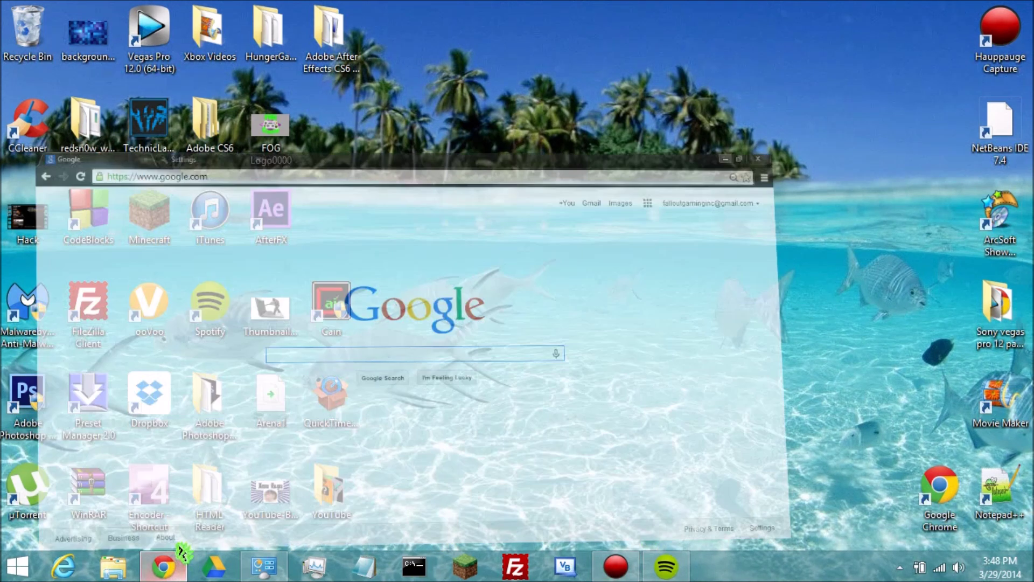
Step: On the Settings tab, review the On startup pages list containing google.com, then close it
left_click(263, 11)
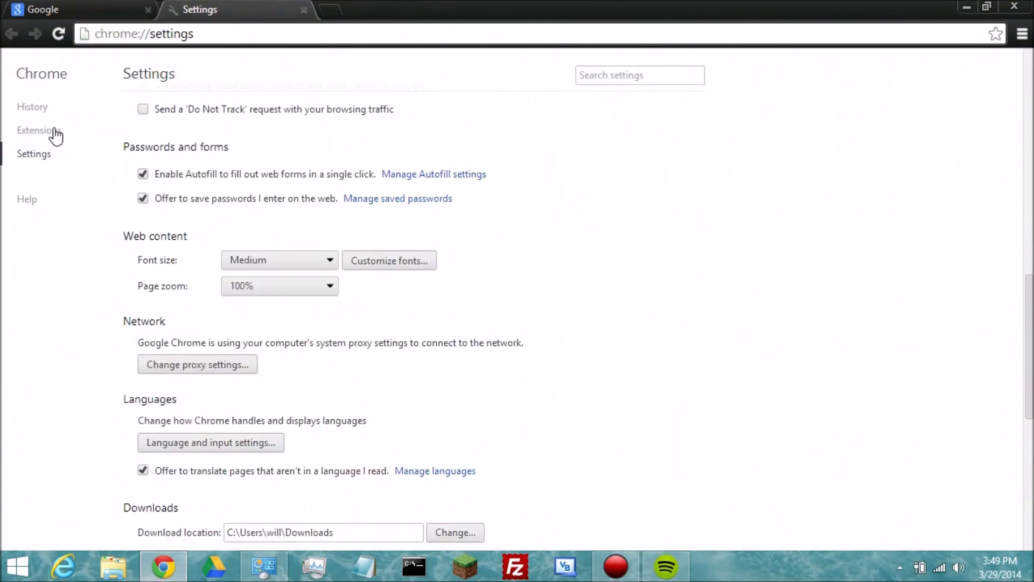
scroll(183, 178, "up", 5)
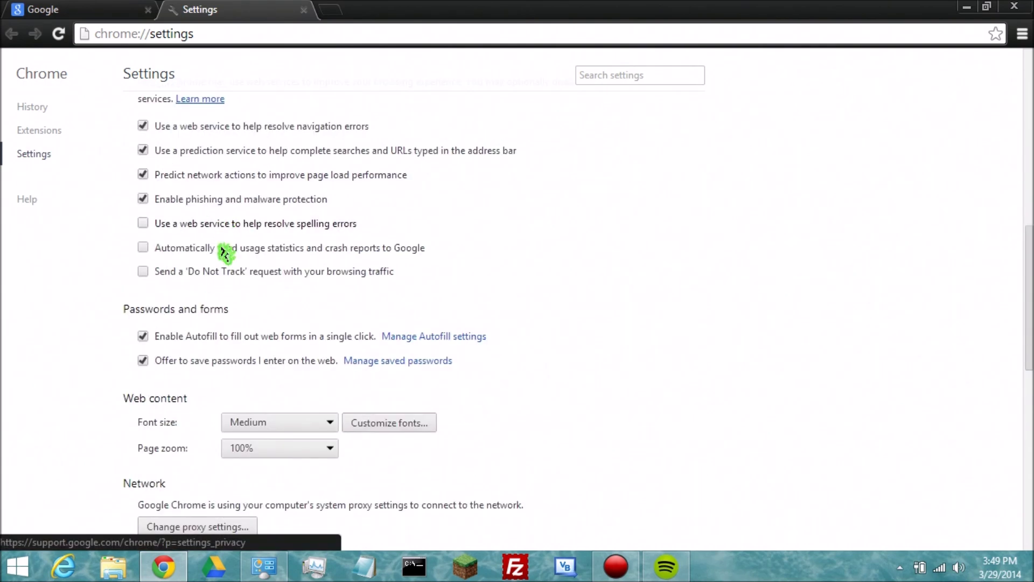
scroll(226, 253, "down", 2)
scroll(215, 248, "up", 2)
scroll(198, 229, "up", 6)
scroll(199, 228, "up", 4)
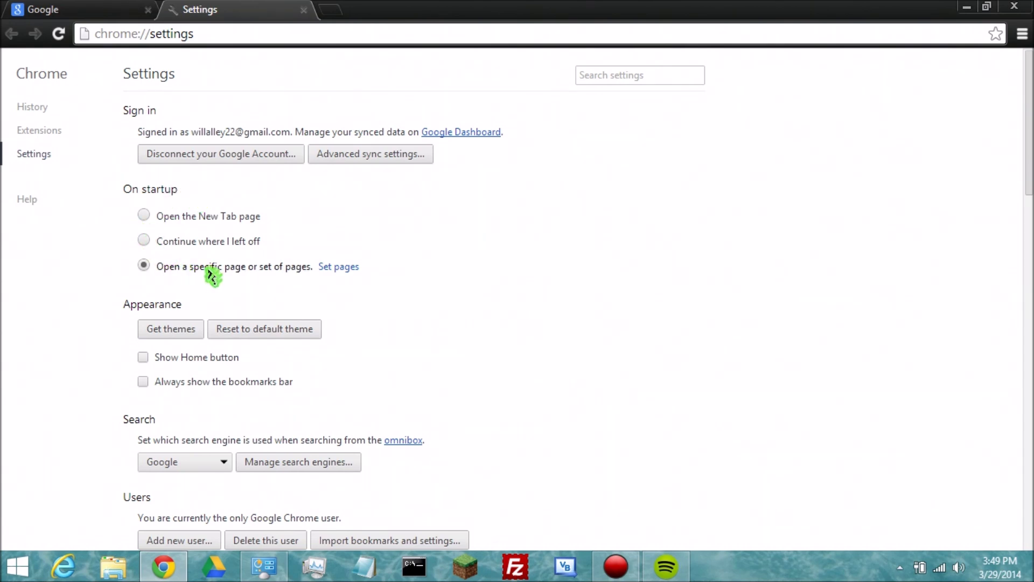
left_click(326, 268)
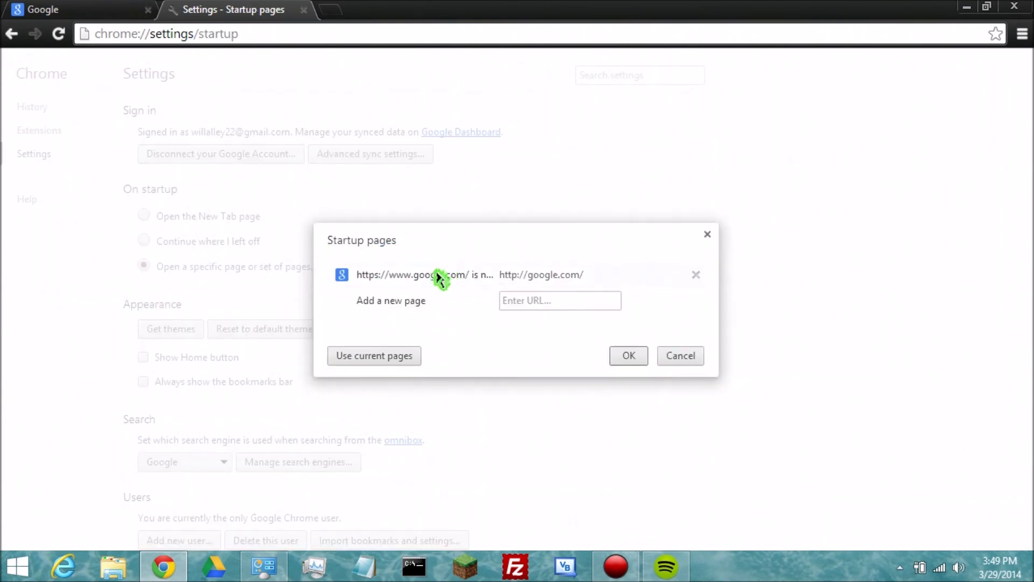
left_click(707, 235)
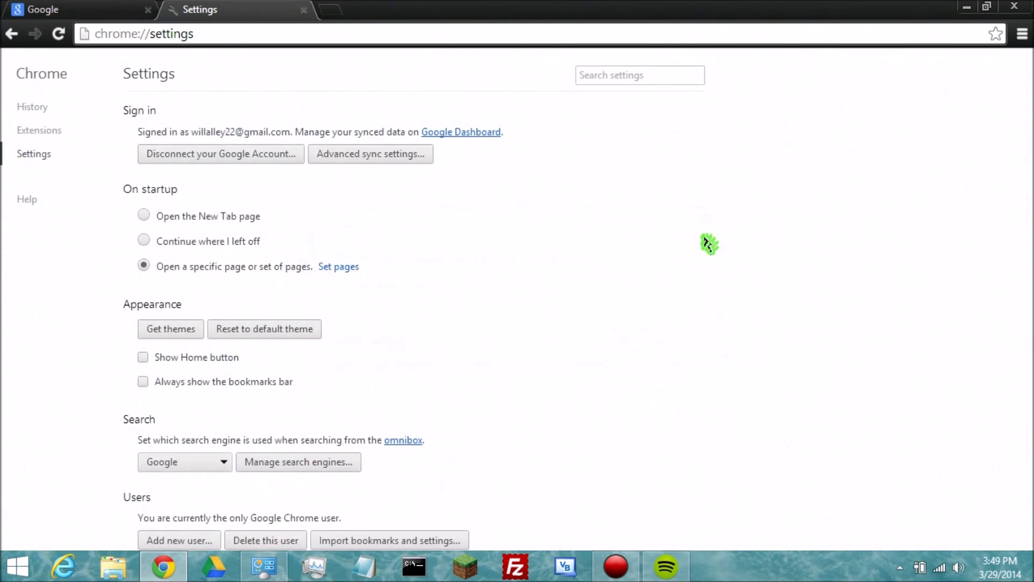
scroll(237, 356, "down", 1)
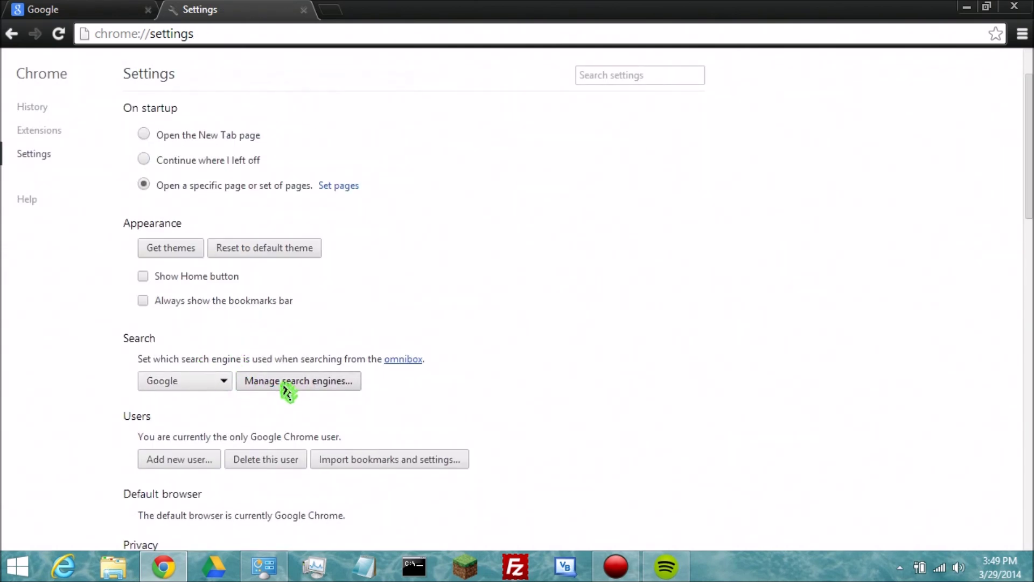
left_click(294, 380)
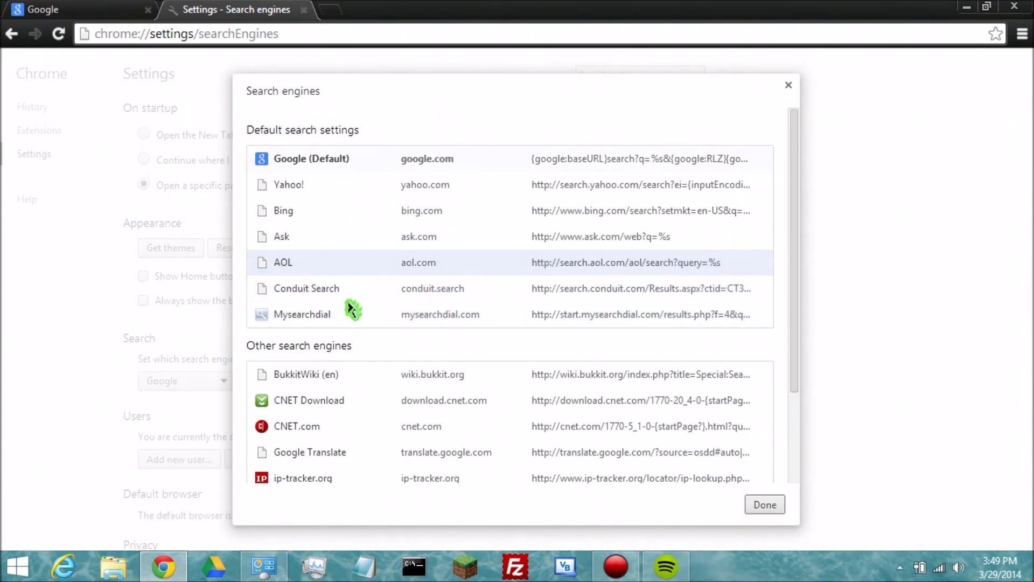
left_click(789, 86)
left_click(791, 89)
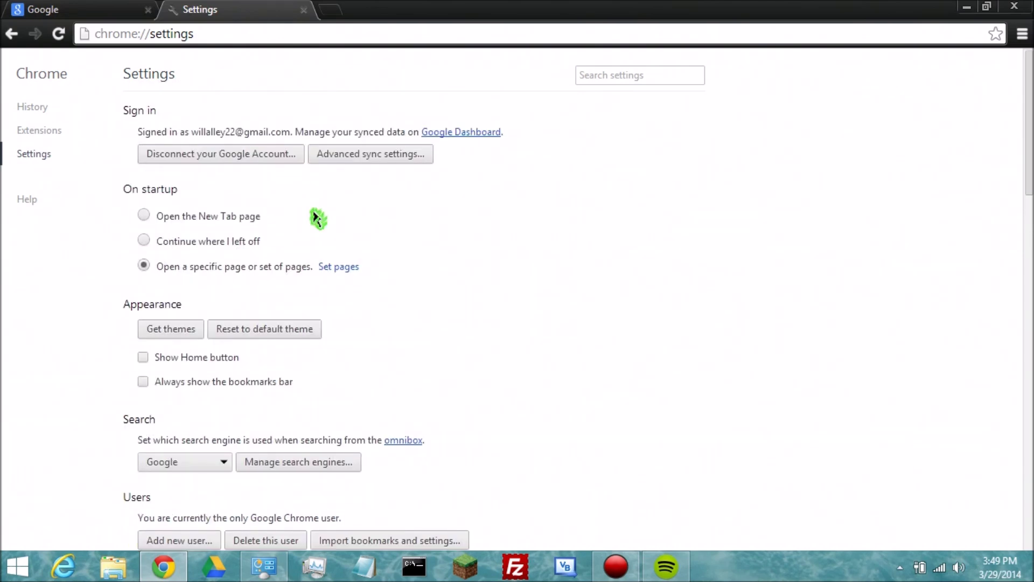
Step: Check the Google tab, then view History and Extensions from Settings and close that tab
left_click(56, 8)
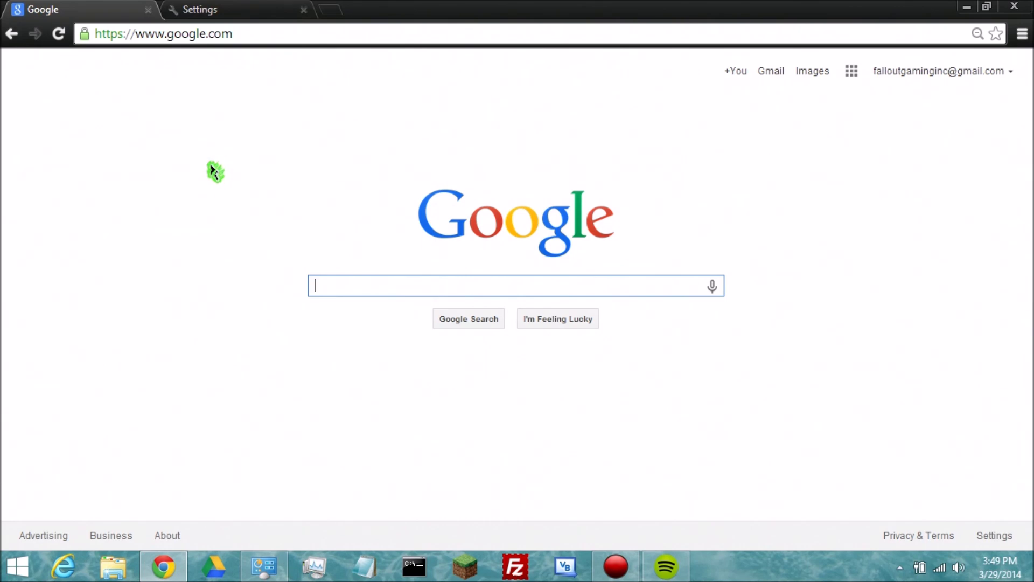
left_click(210, 11)
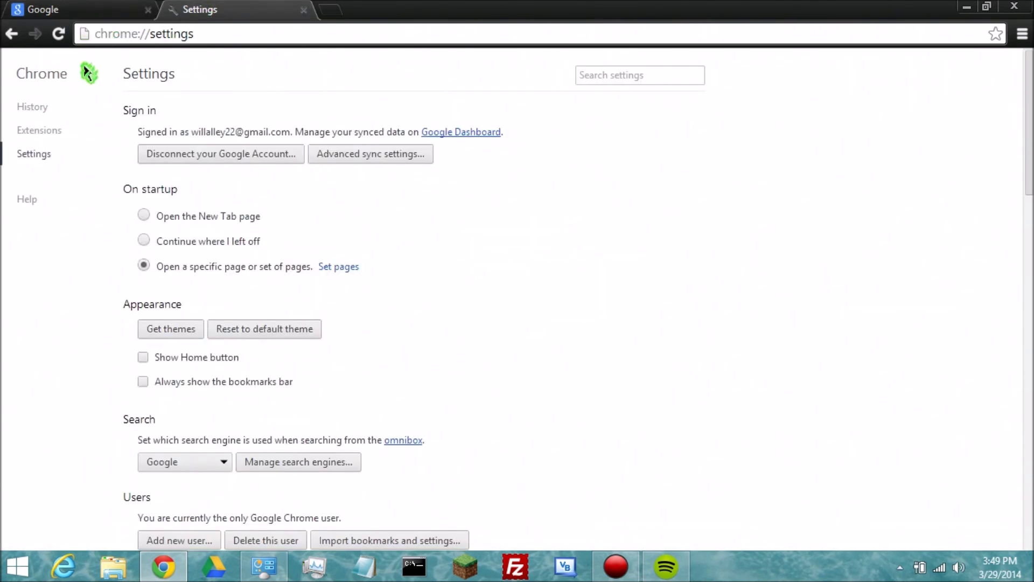
left_click(42, 108)
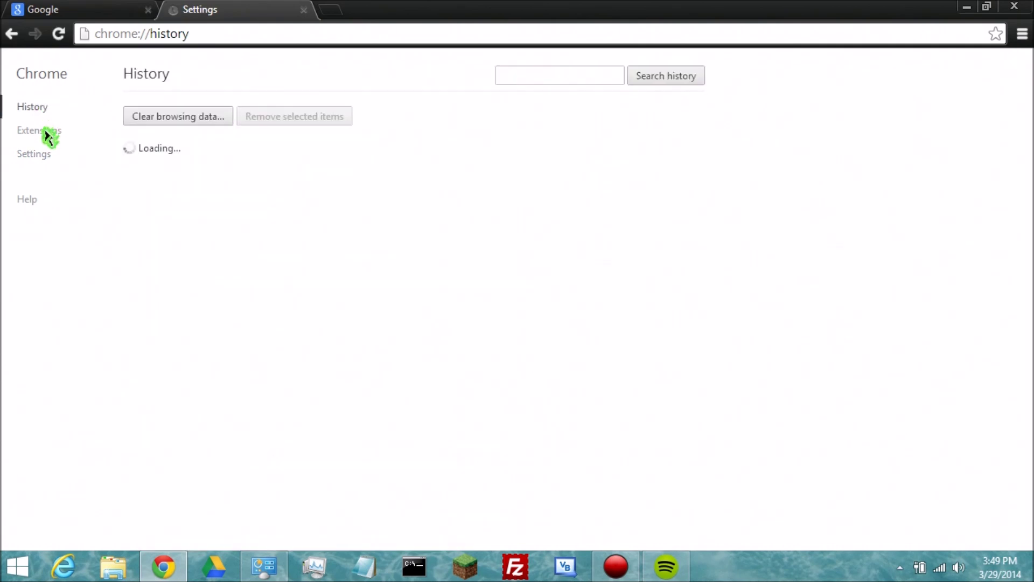
left_click(47, 135)
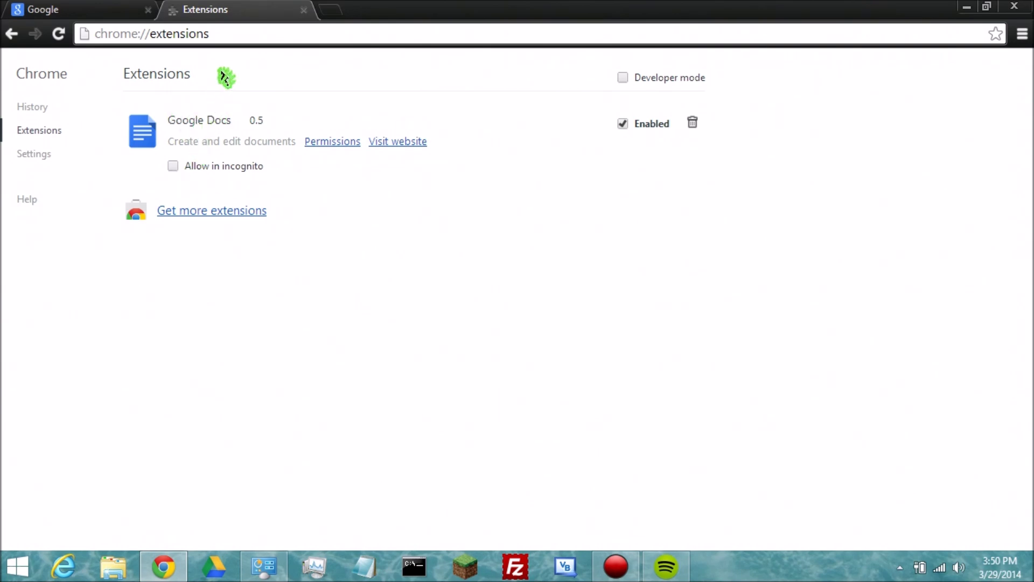
left_click(304, 9)
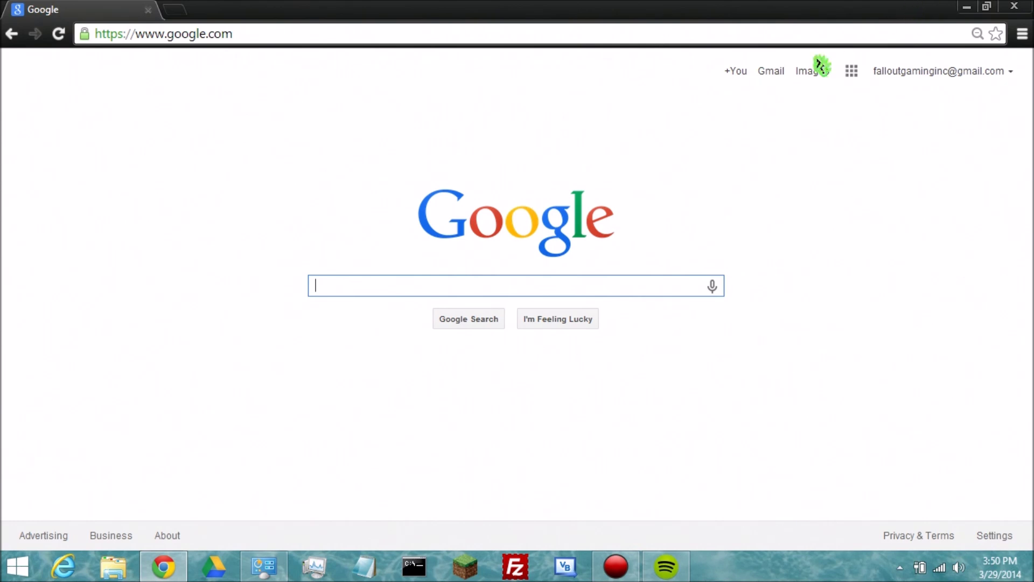